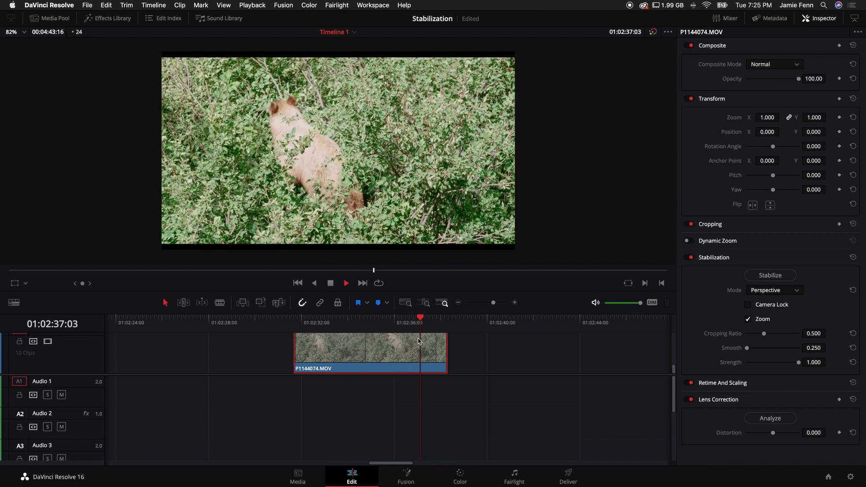
Replay the bear clip from its start
left_click(332, 323)
left_click(294, 328)
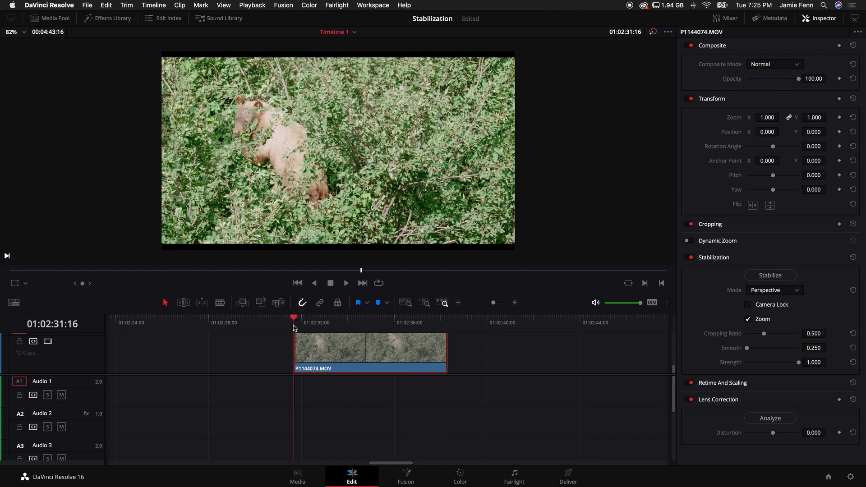
key("space")
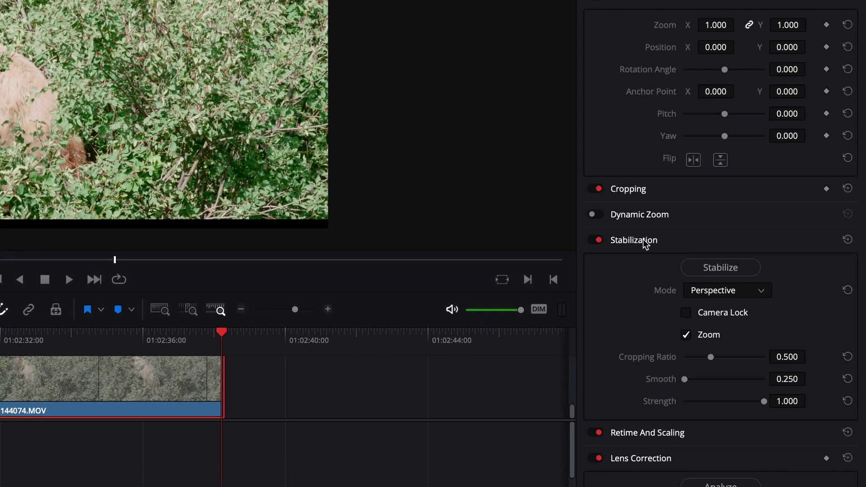
Toggle stabilization off and back on to compare the bear clip
left_click(583, 238)
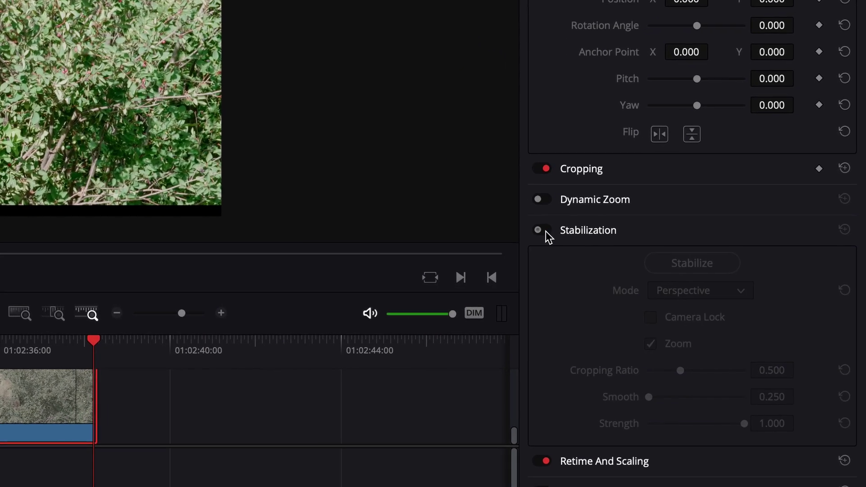
left_click(583, 237)
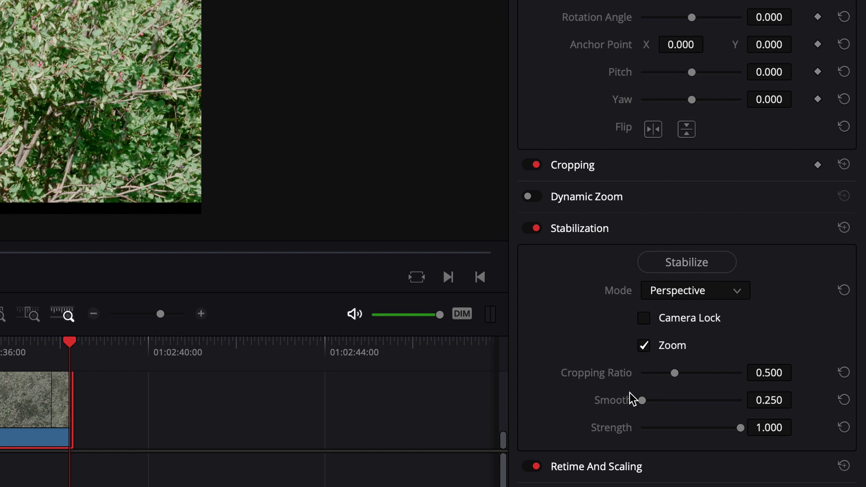
left_click(532, 228)
left_click(535, 229)
Review the stabilization mode list, keeping Perspective selected
left_click(737, 293)
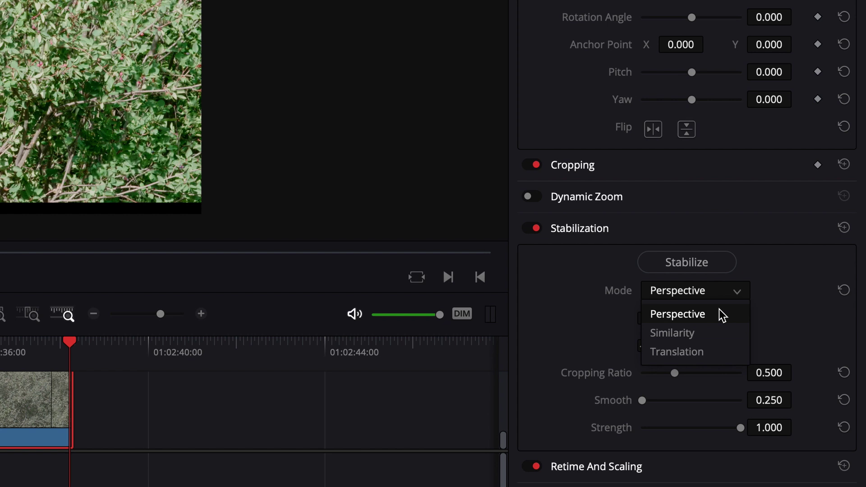
left_click(600, 290)
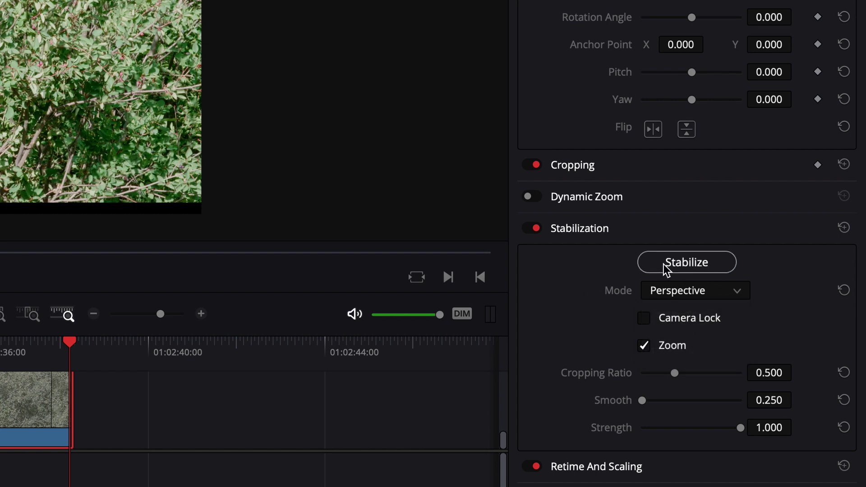
left_click(707, 295)
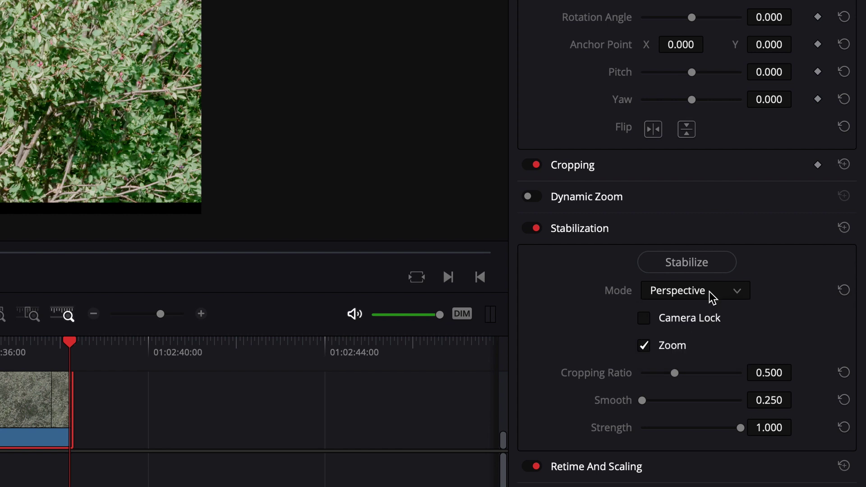
left_click(718, 293)
left_click(770, 304)
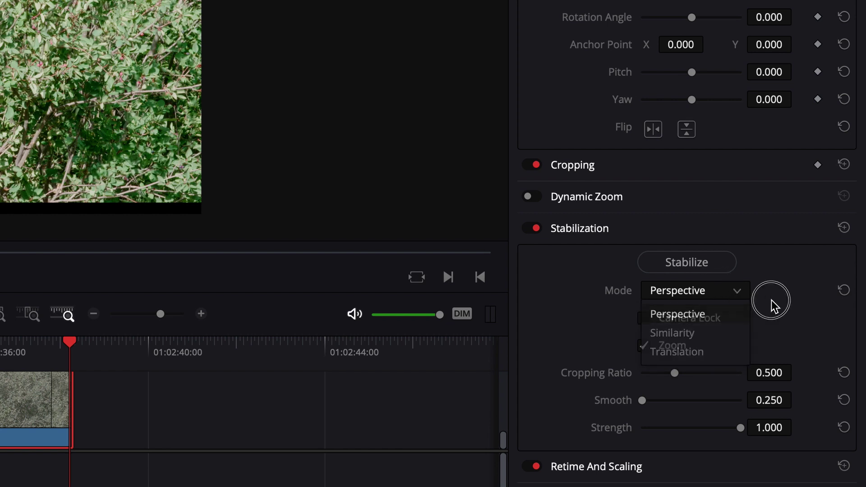
Stabilize the bear clip in Perspective, then switch the mode to Similarity
left_click(687, 263)
left_click(164, 258)
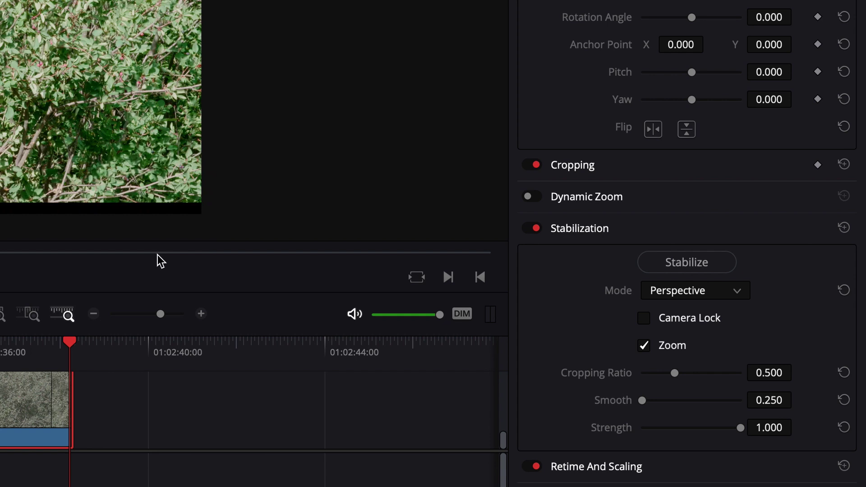
left_click(698, 291)
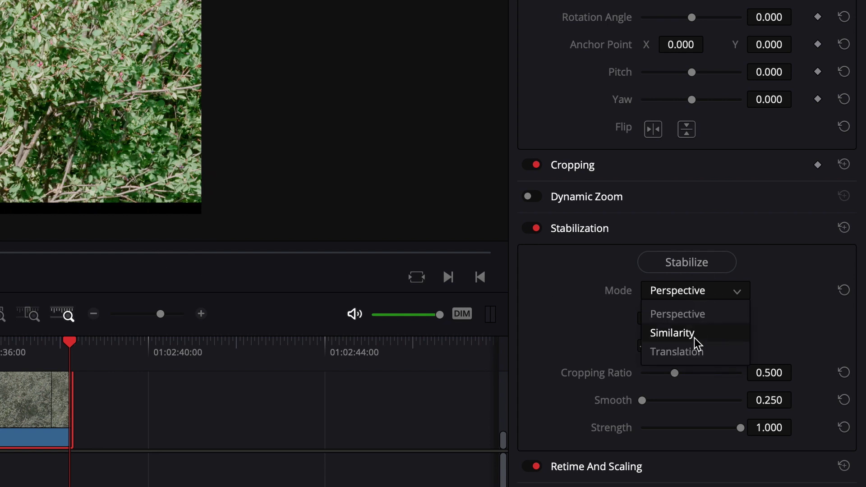
left_click(697, 344)
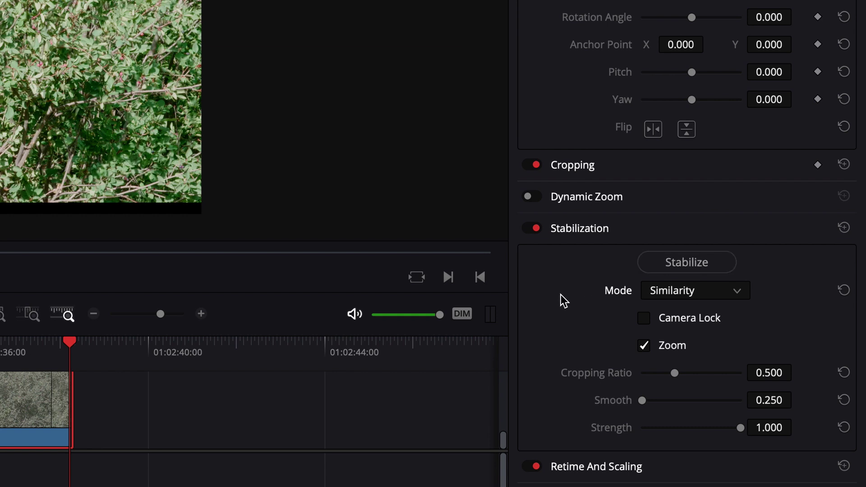
left_click(737, 292)
left_click(711, 316)
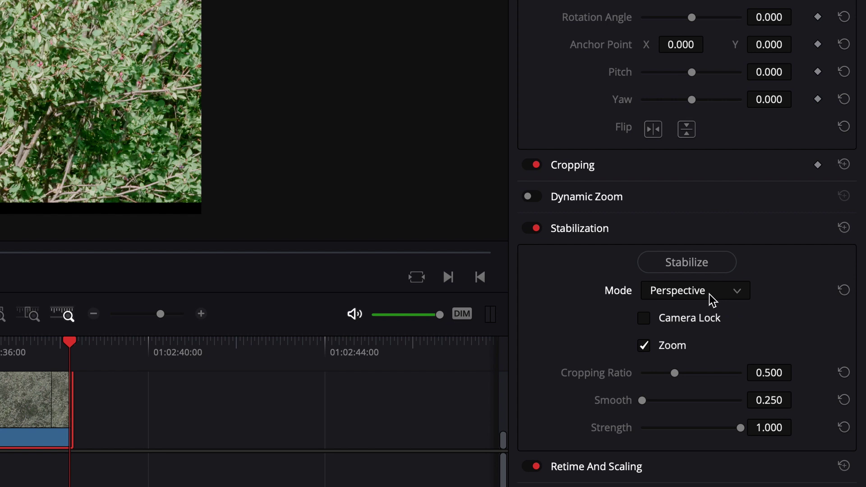
left_click(711, 294)
left_click(706, 335)
left_click(707, 292)
left_click(703, 351)
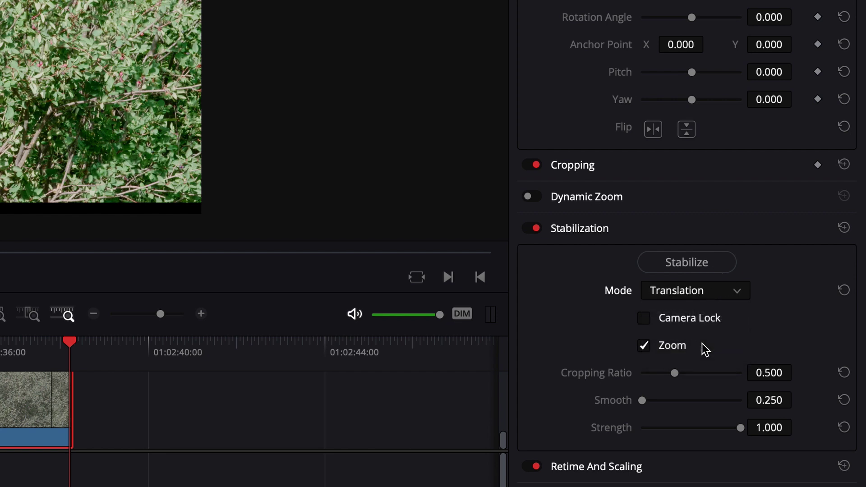
left_click(739, 292)
left_click(699, 316)
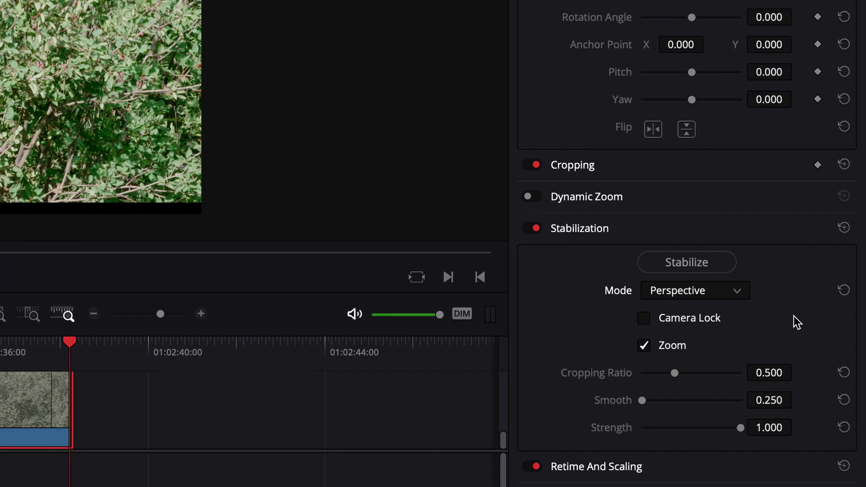
left_click(712, 296)
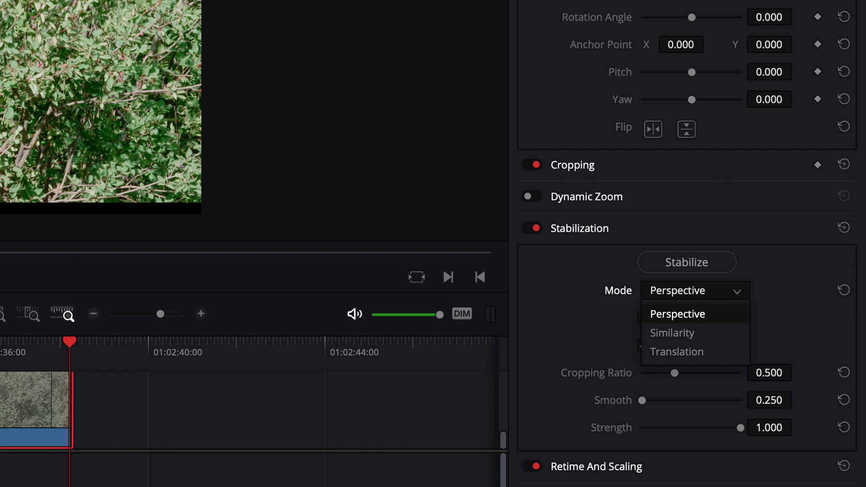
left_click(744, 316)
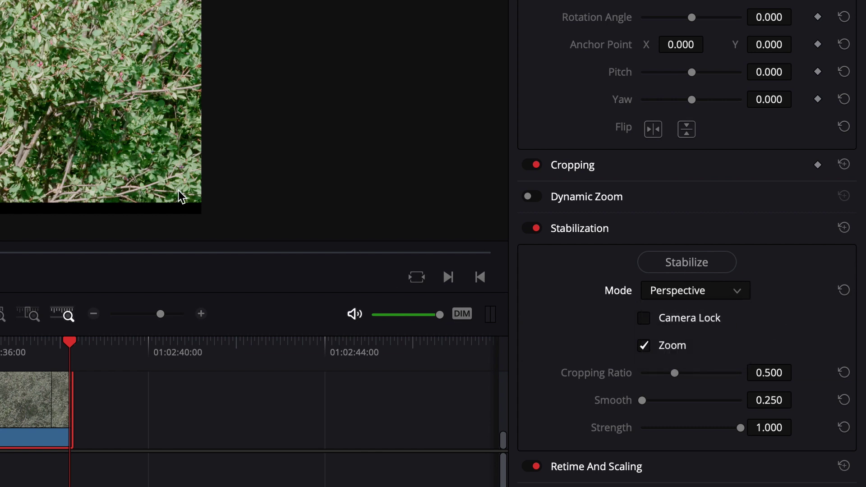
left_click(702, 297)
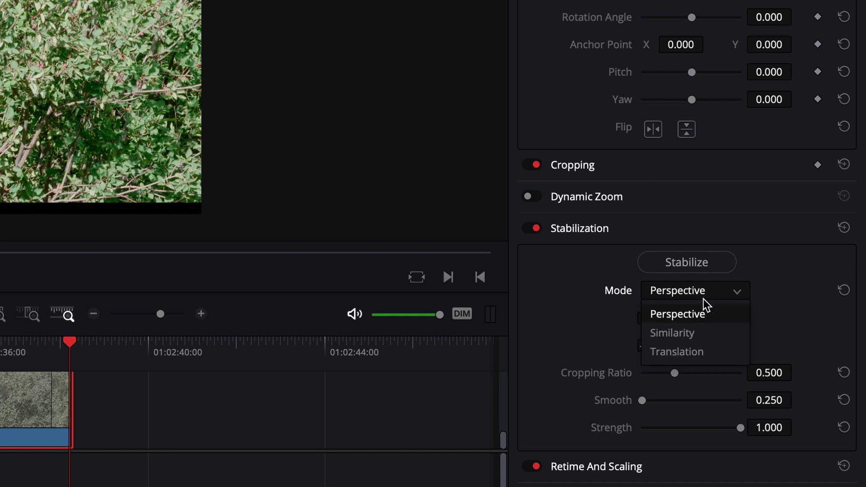
left_click(693, 338)
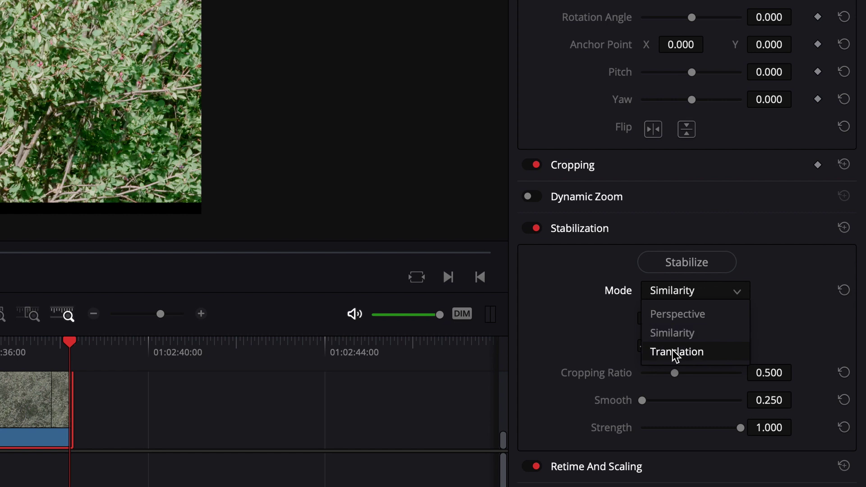
left_click(615, 328)
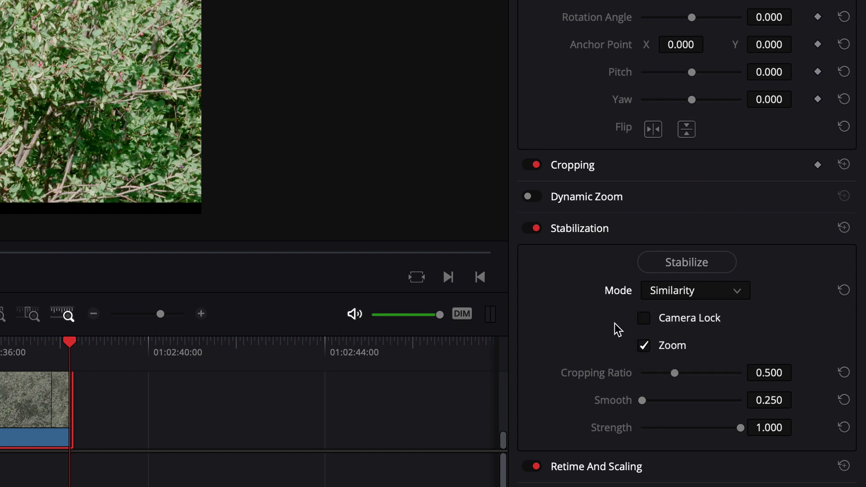
Keep Similarity mode, enable Camera Lock, and re-stabilize the bear clip
left_click(679, 295)
left_click(551, 322)
left_click(647, 322)
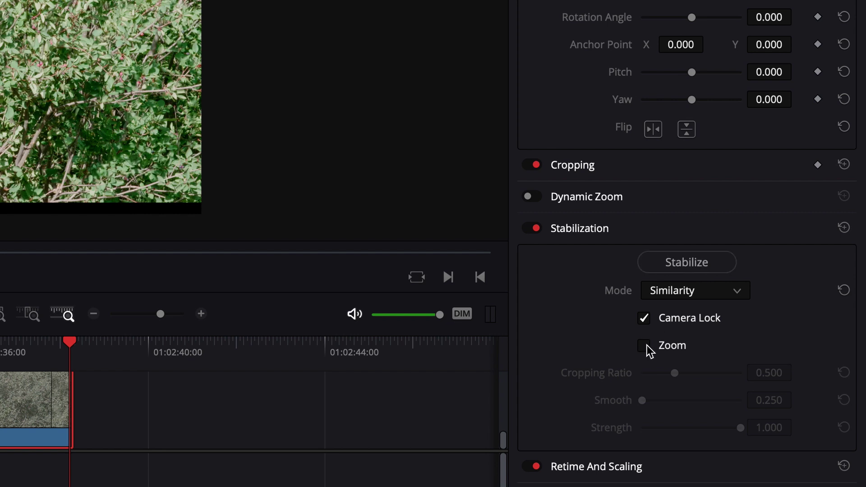
left_click(689, 266)
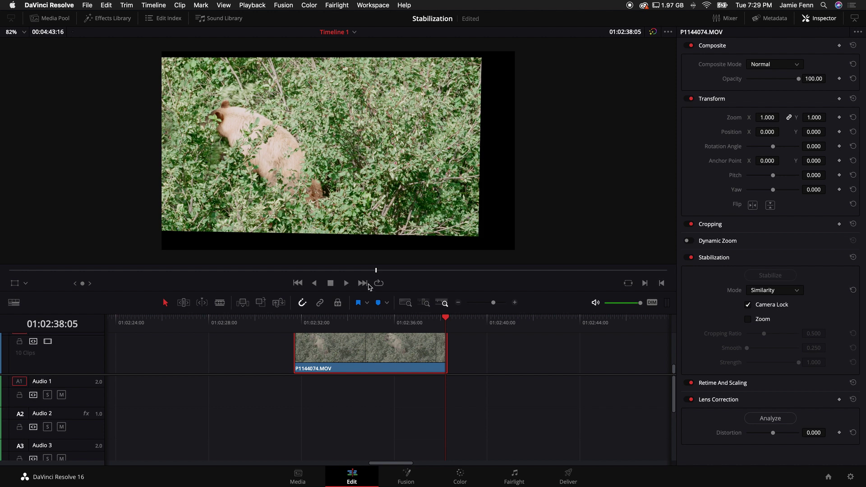
Play the camera-locked bear clip, enable Zoom, and replay it from the start
left_click(296, 323)
key("space")
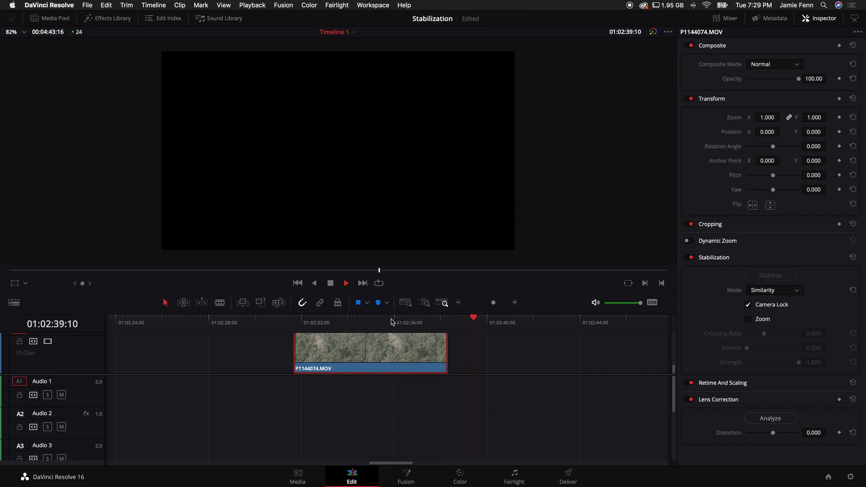
left_click(294, 323)
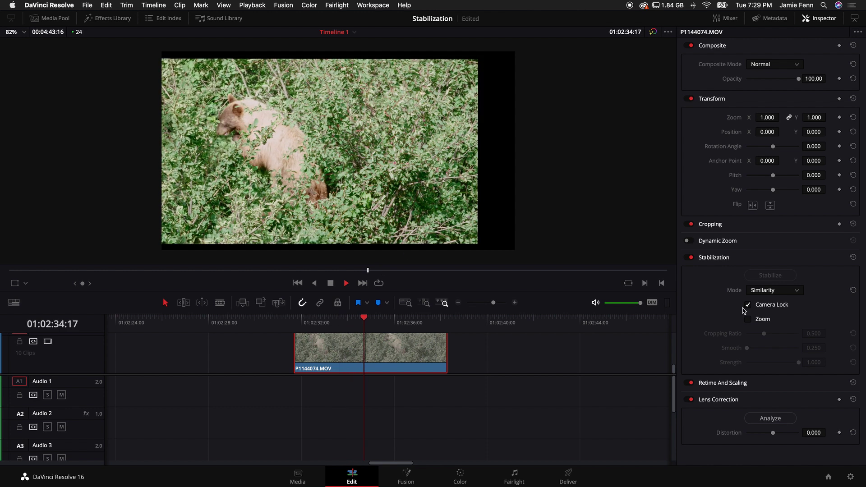
key("space")
left_click(748, 320)
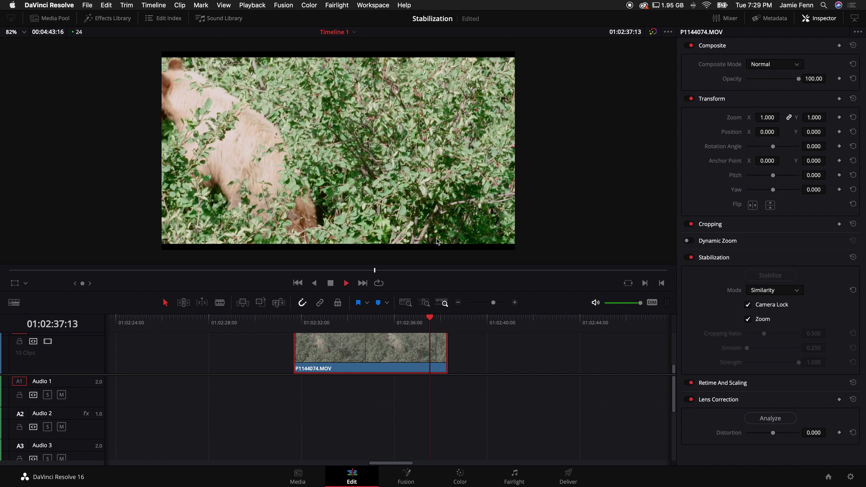
left_click(296, 323)
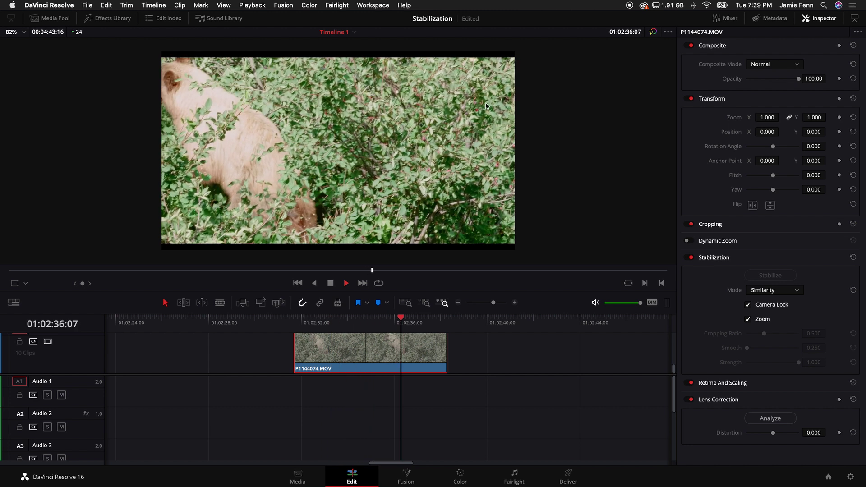
key("space")
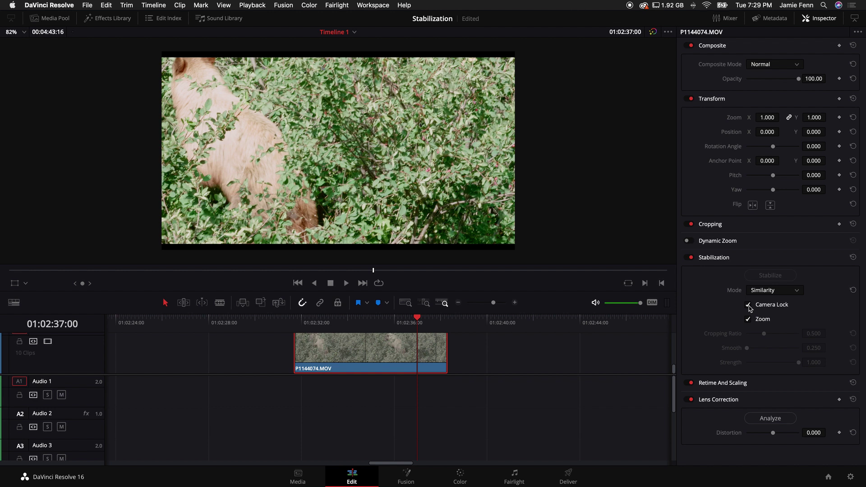
Turn Camera Lock off, re-stabilize, and leave the mode on Similarity
left_click(749, 306)
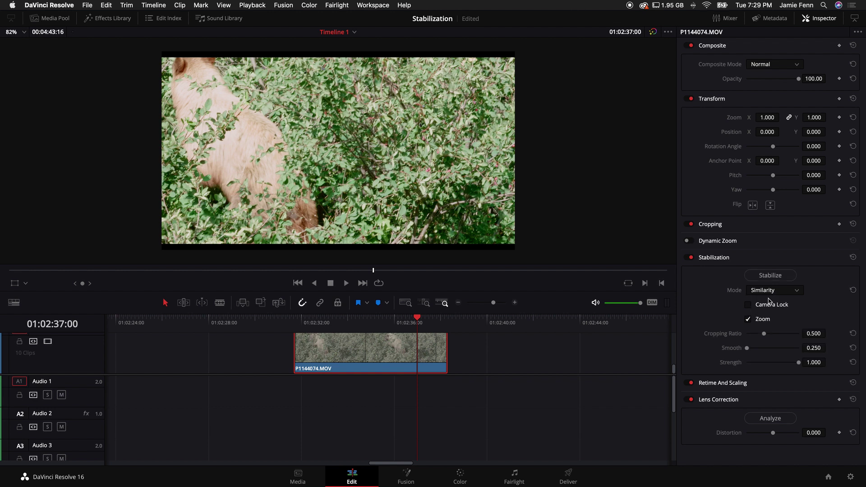
left_click(777, 276)
left_click(770, 292)
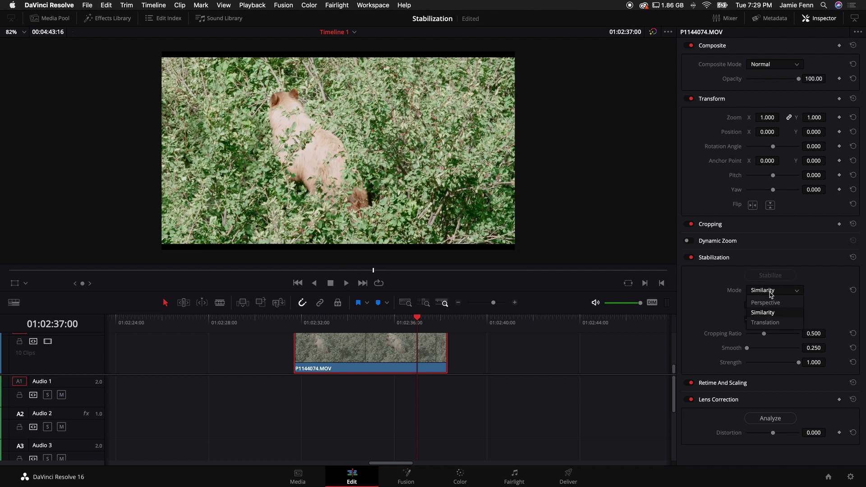
left_click(768, 303)
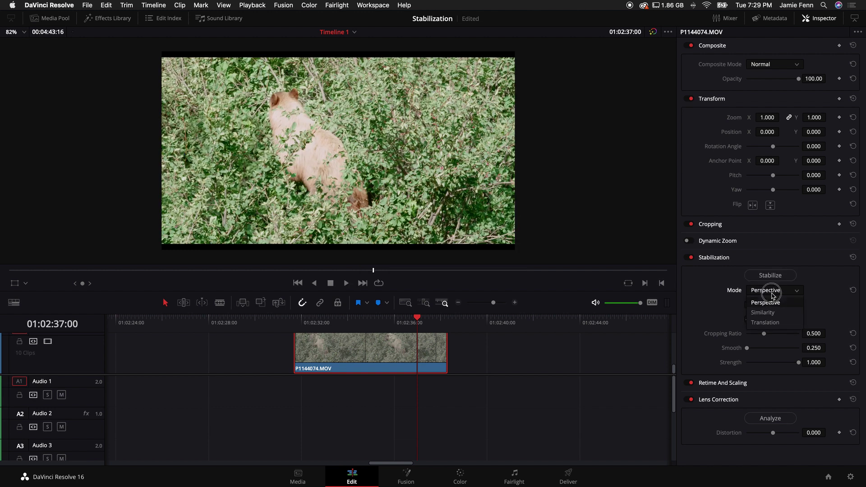
left_click(772, 313)
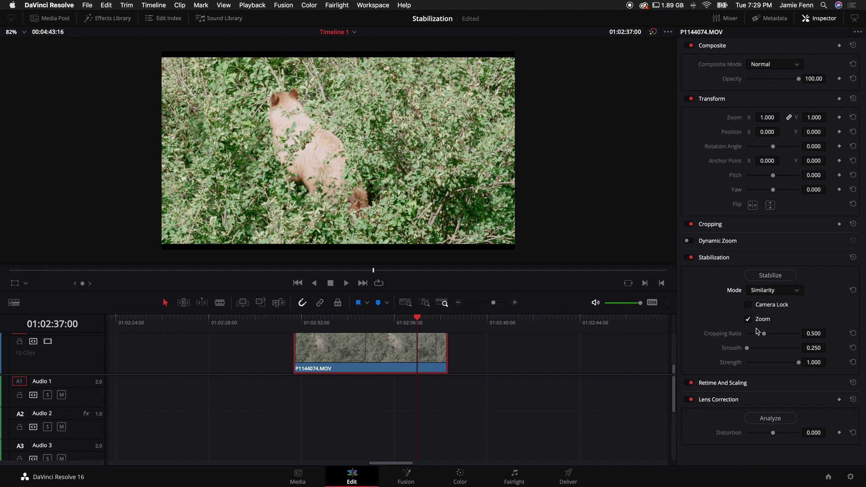
Lower the cropping ratio, re-stabilize, and keep Similarity as the mode
left_click_drag(764, 334, 756, 336)
left_click(768, 277)
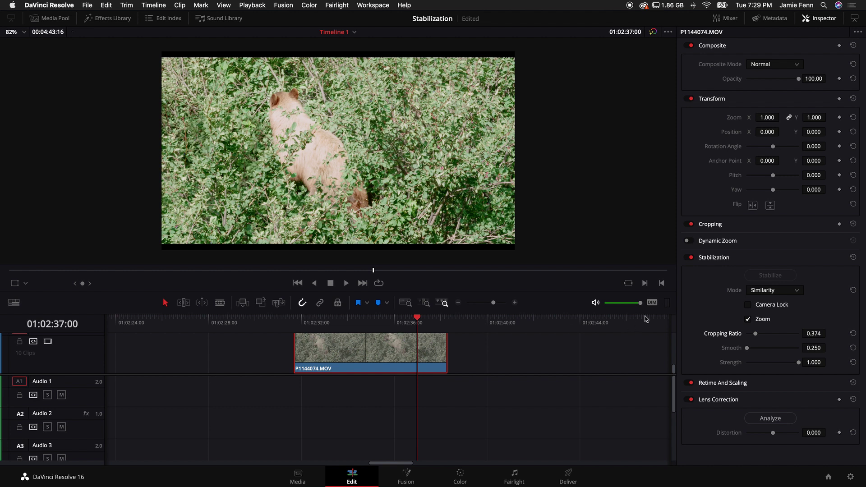
left_click(762, 293)
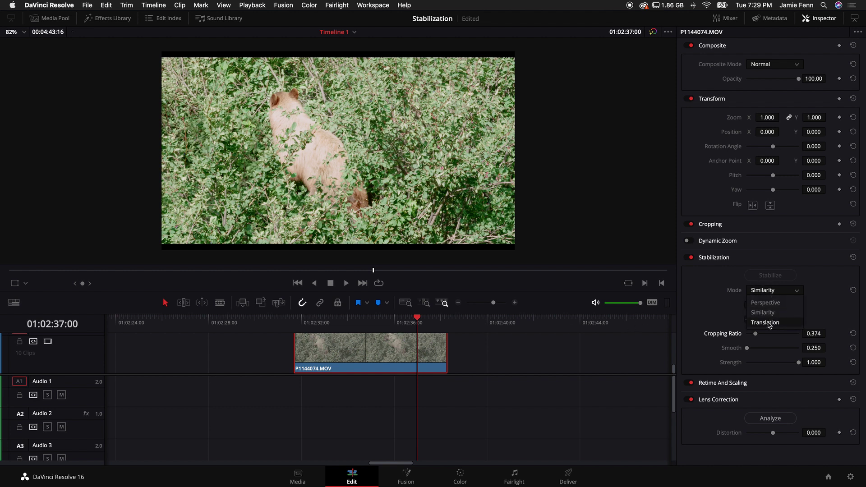
left_click(728, 310)
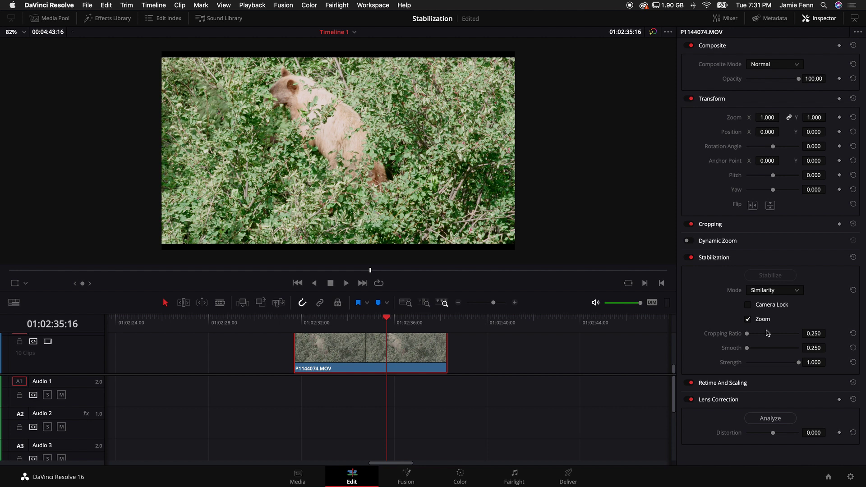
Stabilize with a raised cropping ratio (tried 1.000) and play the result
left_click_drag(755, 334, 837, 337)
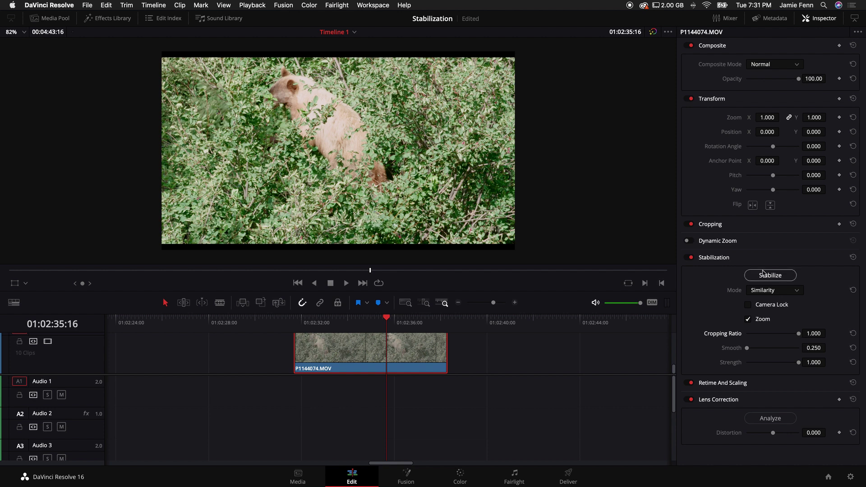
mouse_move(799, 334)
left_mouse_down()
mouse_move(771, 335)
mouse_move(825, 337)
mouse_move(821, 313)
left_mouse_up()
left_click(785, 277)
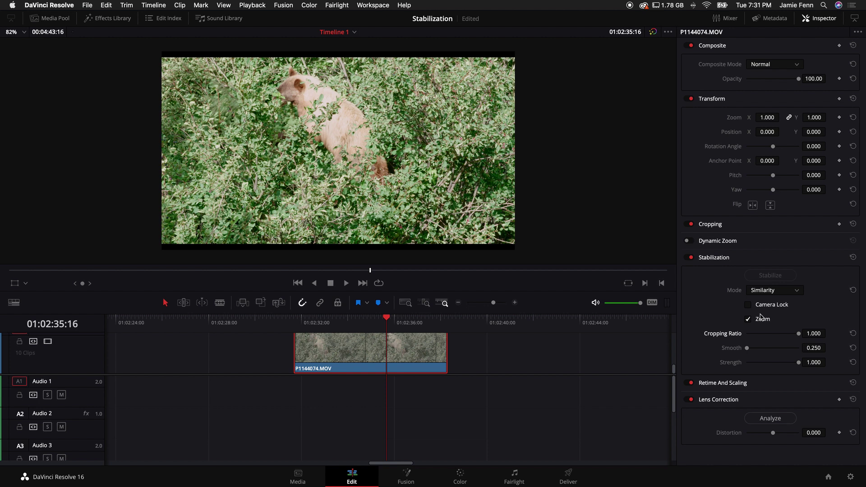
key("space")
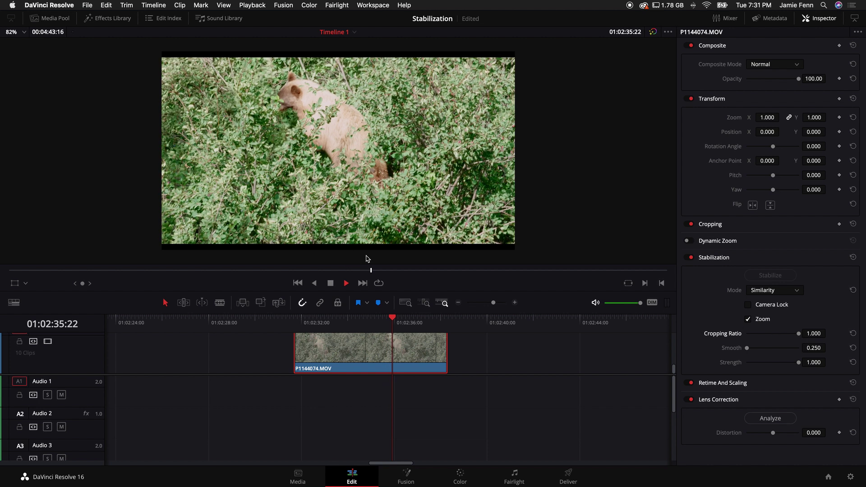
key("space")
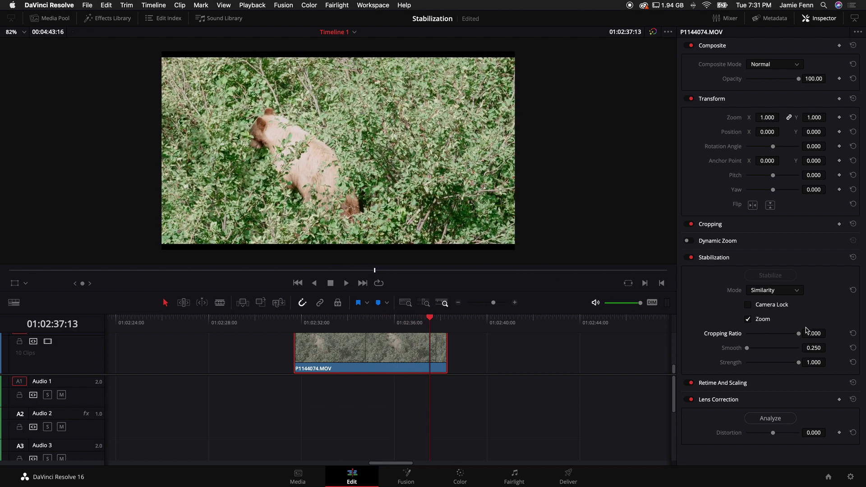
Re-stabilize at cropping ratio 0.250 and play the bear clip from near its start
left_click_drag(799, 334, 721, 336)
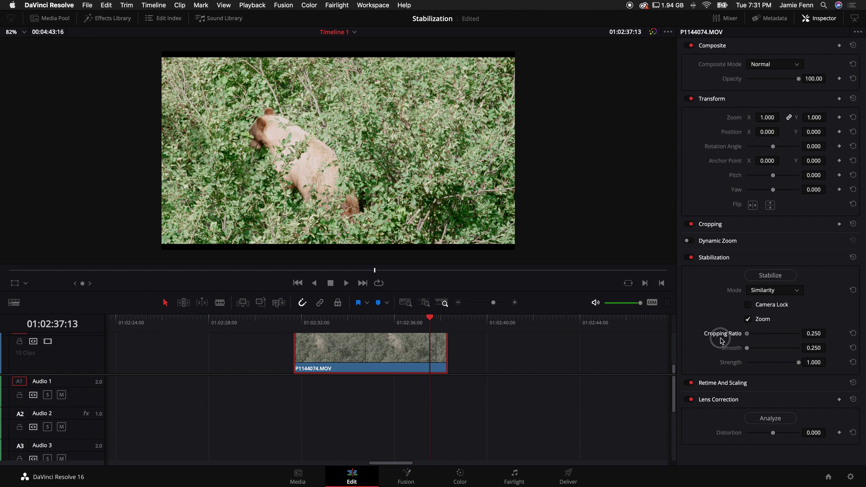
left_click(772, 276)
left_click_drag(326, 316, 296, 326)
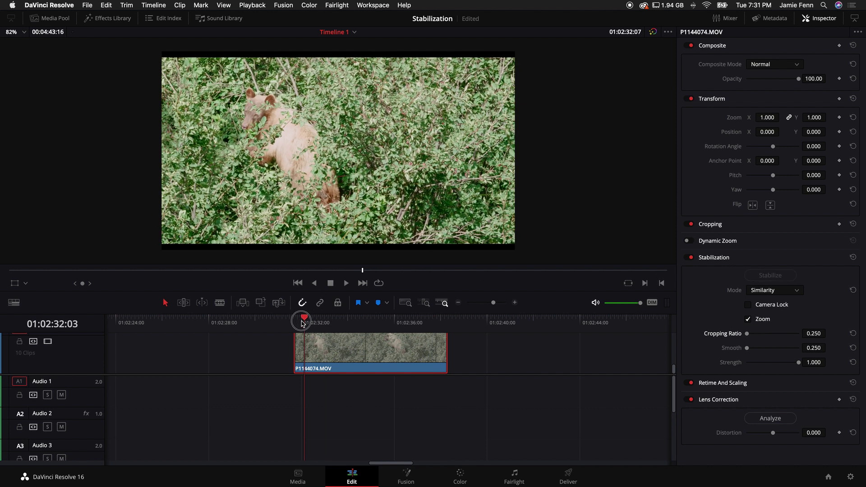
key("space")
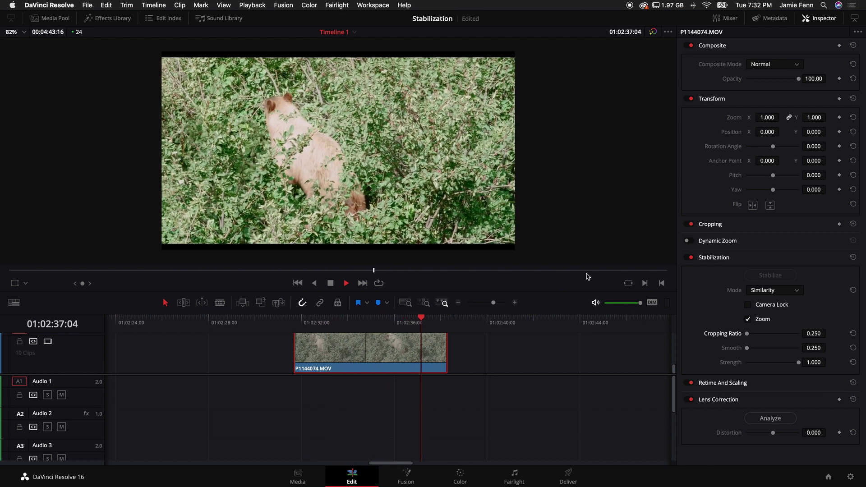
key("space")
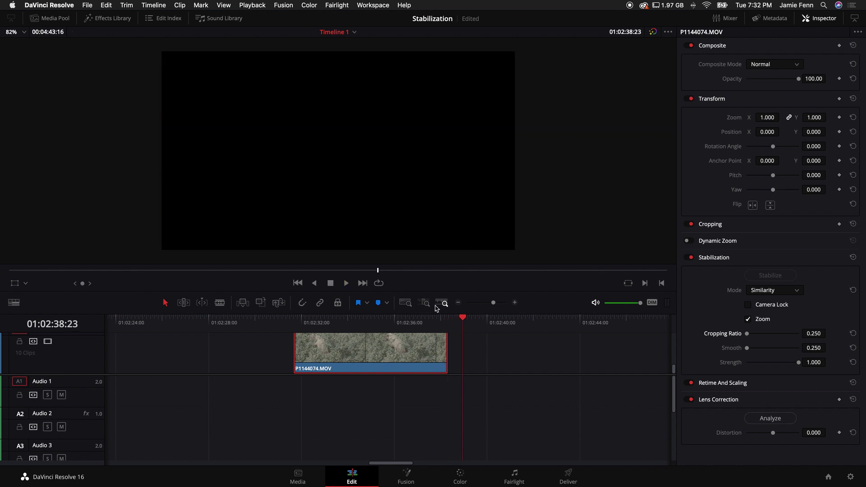
mouse_move(396, 322)
left_mouse_down()
mouse_move(293, 323)
mouse_move(356, 327)
left_mouse_up()
left_click(319, 324)
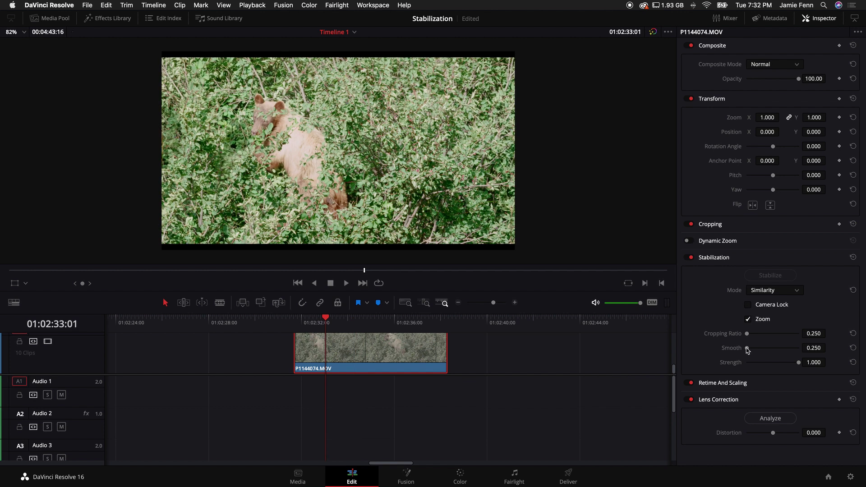
Drag Smooth to its 1.000 maximum, run Stabilize, and play the bear clip
left_click_drag(748, 348, 735, 354)
left_click_drag(747, 348, 728, 354)
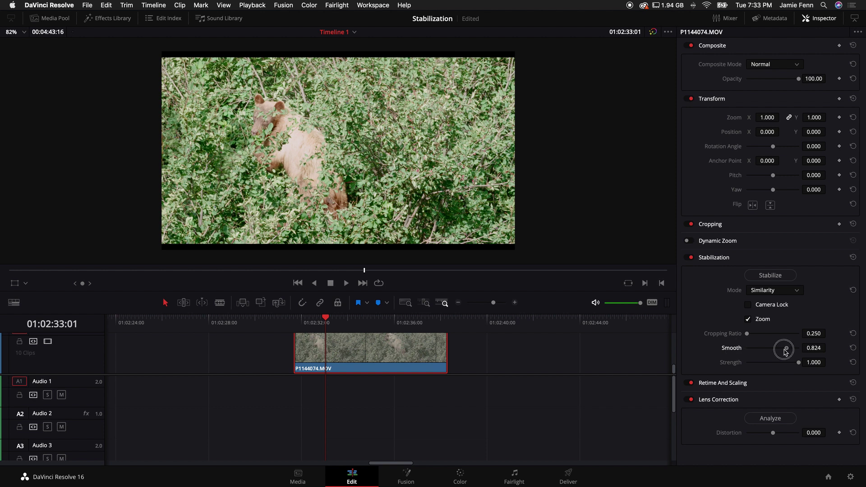
left_click_drag(728, 353, 804, 353)
left_click(770, 276)
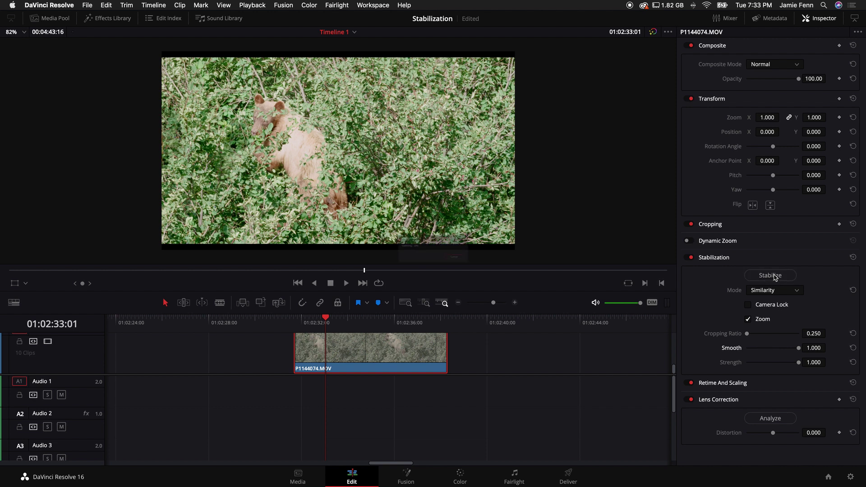
left_click(285, 323)
key("space")
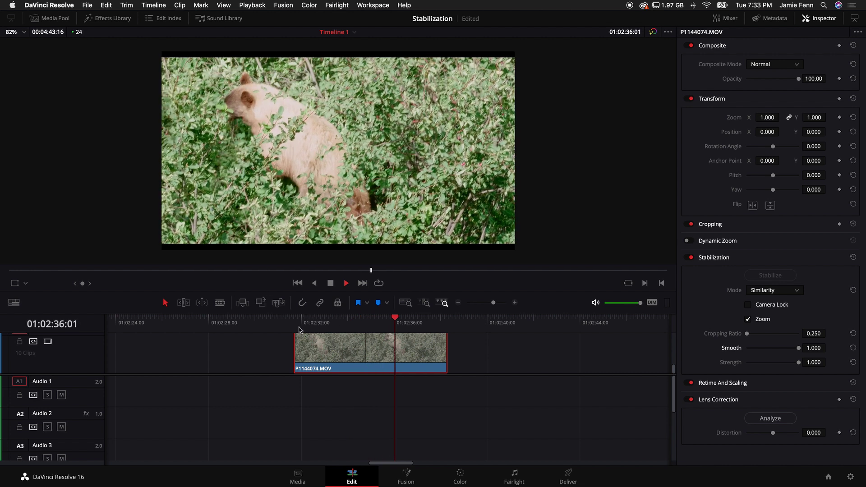
Stop playback, reset the stabilization settings, and set cropping ratio to 0.250
key("space")
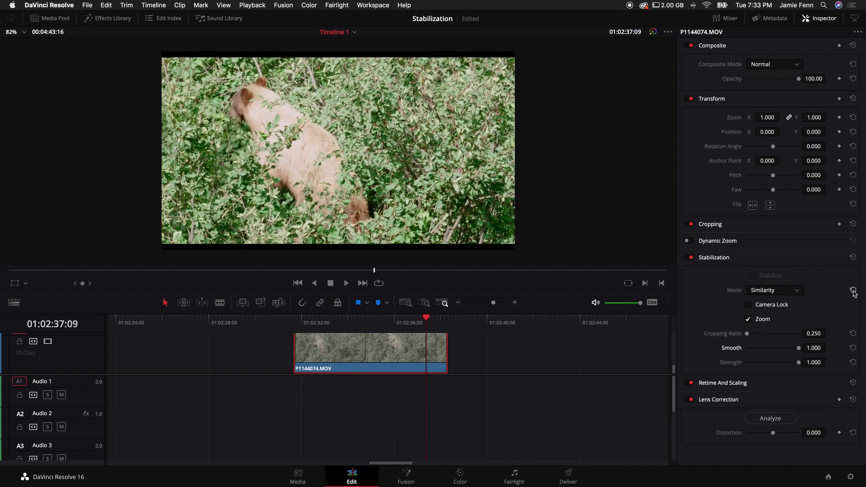
left_click(854, 257)
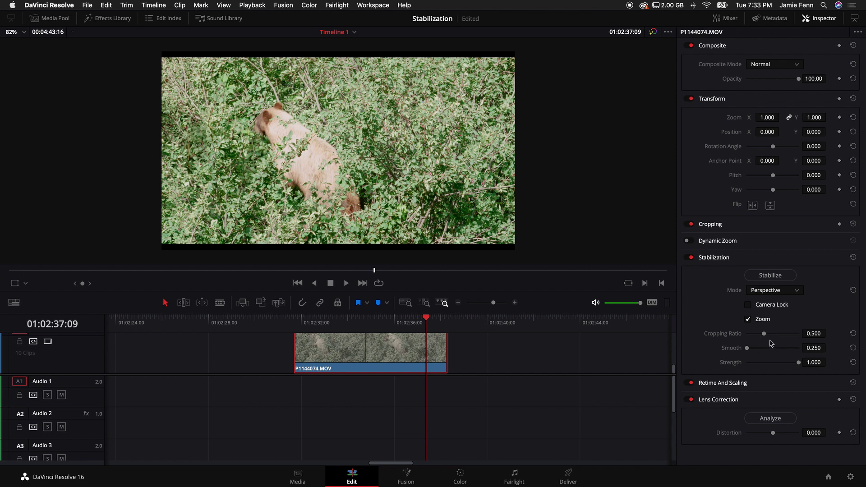
mouse_move(764, 334)
left_mouse_down()
mouse_move(748, 337)
mouse_move(786, 352)
left_mouse_up()
Experiment with the strength, smoothing and cropping sliders, returning smoothing to 1.000
mouse_move(798, 364)
left_mouse_down()
mouse_move(761, 367)
mouse_move(800, 364)
left_mouse_up()
left_click_drag(789, 348, 799, 348)
left_click_drag(747, 333, 806, 335)
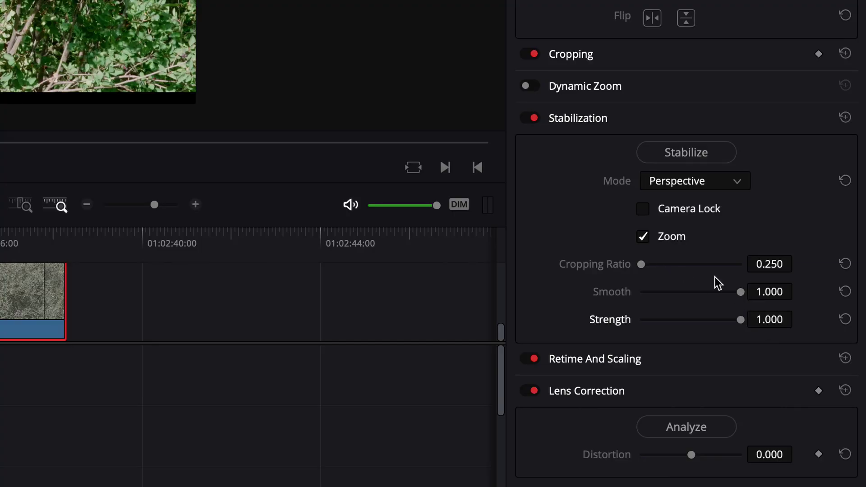
mouse_move(741, 293)
left_mouse_down()
mouse_move(697, 292)
mouse_move(793, 293)
left_mouse_up()
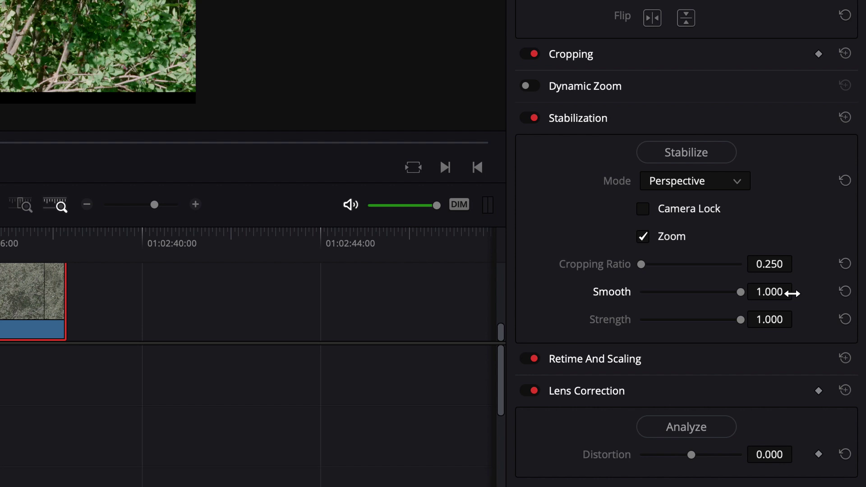
mouse_move(642, 264)
left_mouse_down()
mouse_move(731, 275)
mouse_move(627, 282)
left_mouse_up()
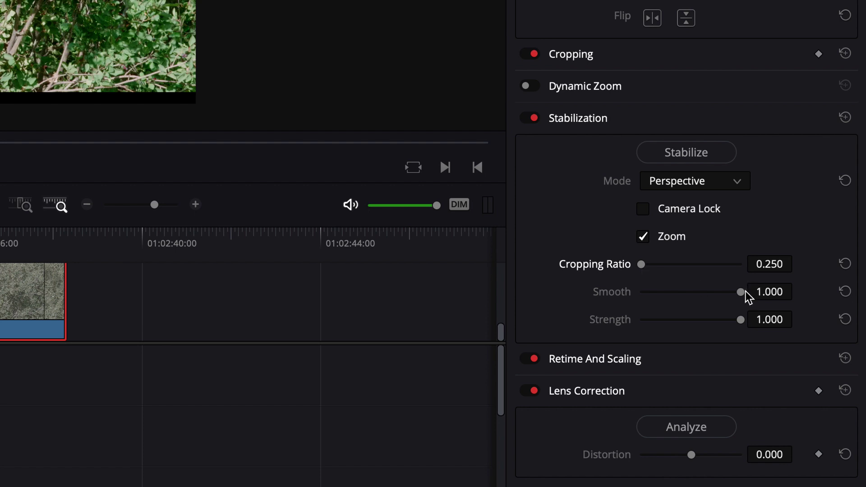
mouse_move(741, 292)
left_mouse_down()
mouse_move(696, 304)
mouse_move(755, 297)
left_mouse_up()
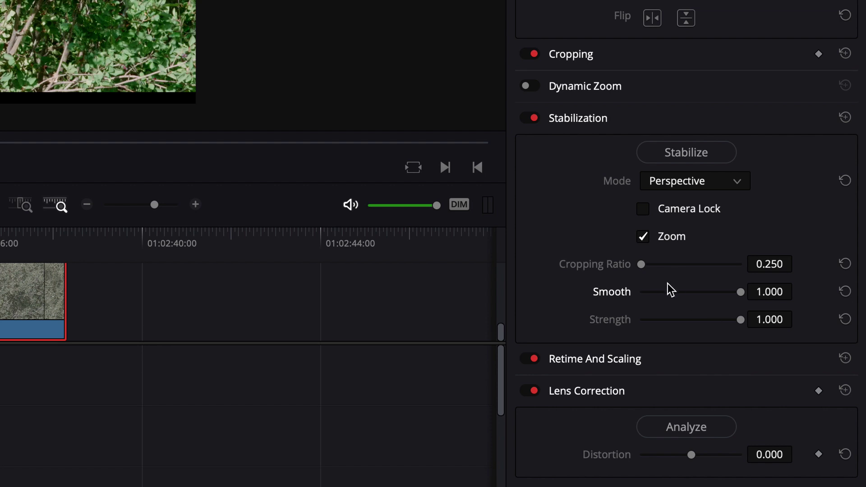
Confirm Perspective in the mode list and reset smoothing to 1.000
left_click(684, 182)
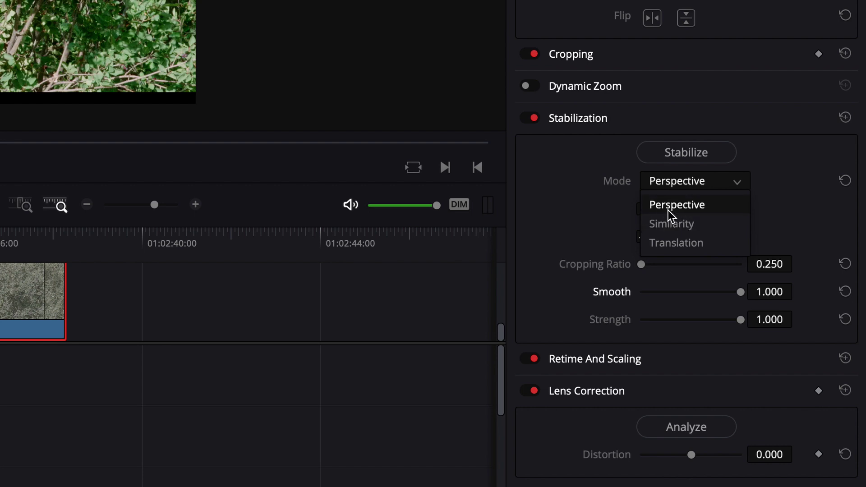
left_click(566, 216)
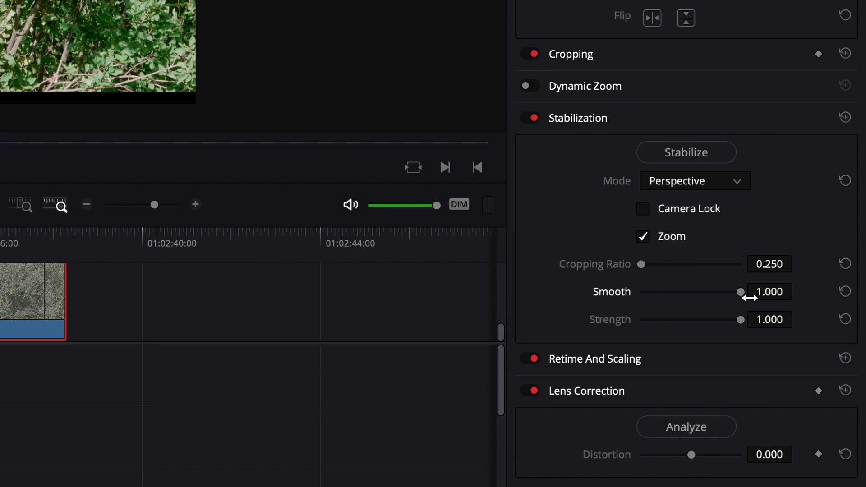
left_click_drag(742, 293, 725, 302)
double_click(722, 298)
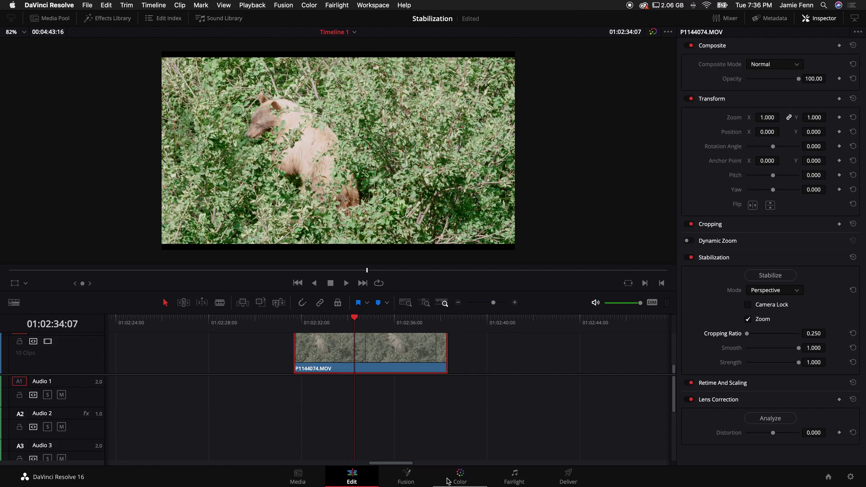
On the Color page, set the tracker to Stabilizer, confirm Perspective, then return to Edit
left_click(468, 479)
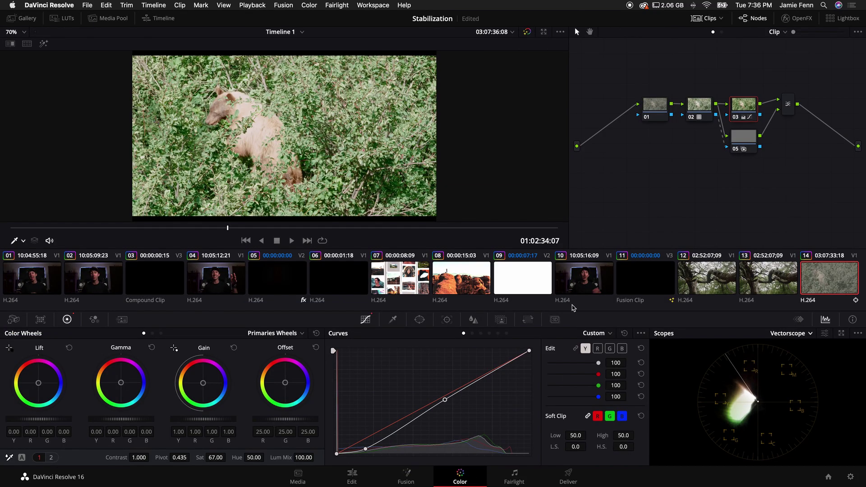
left_click(446, 319)
left_click(597, 333)
left_click(602, 356)
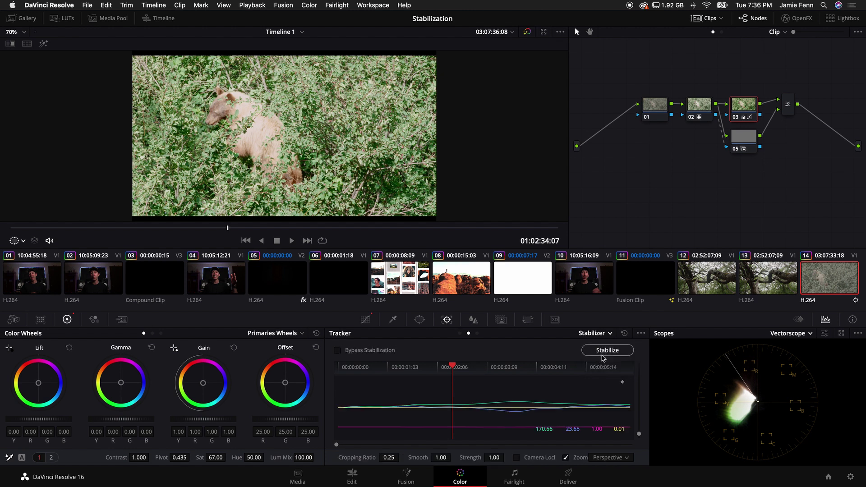
left_click(609, 459)
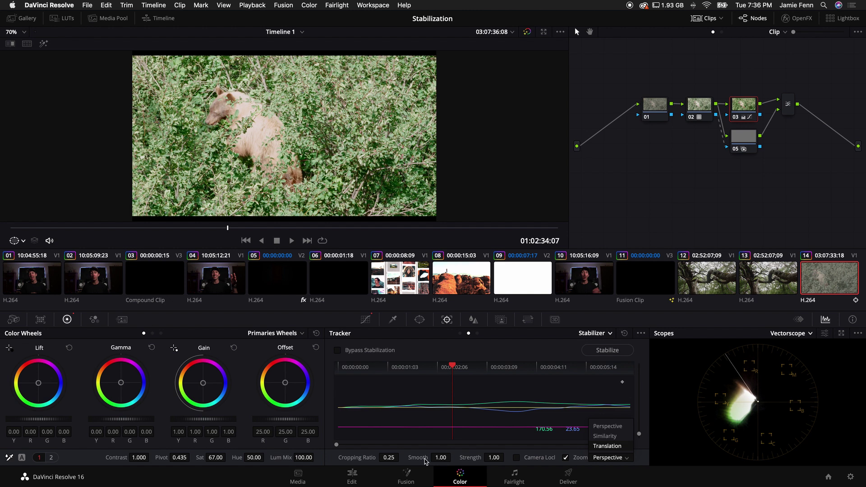
left_click(415, 463)
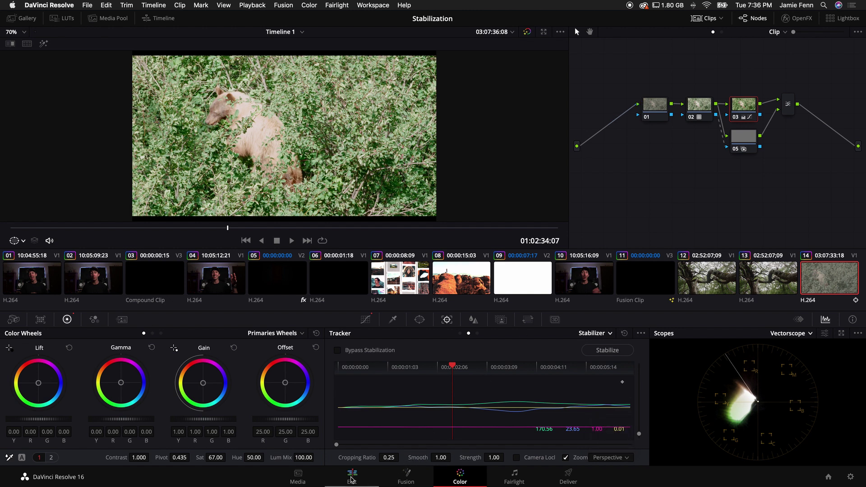
left_click(352, 476)
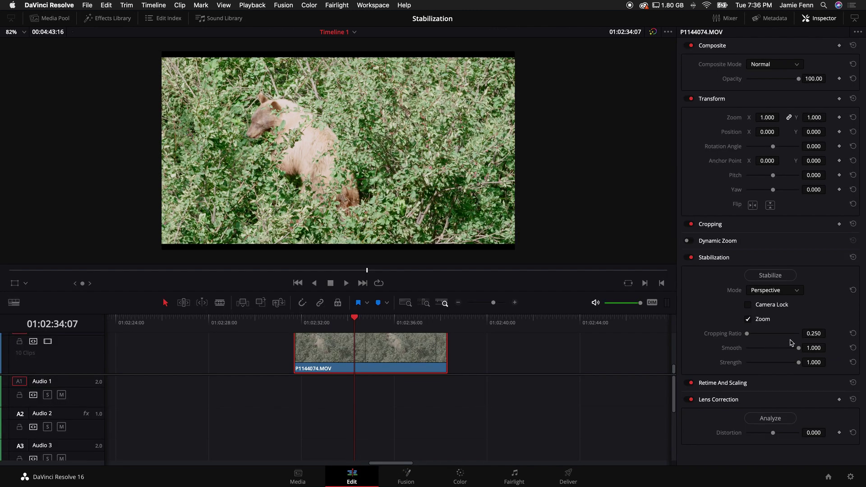